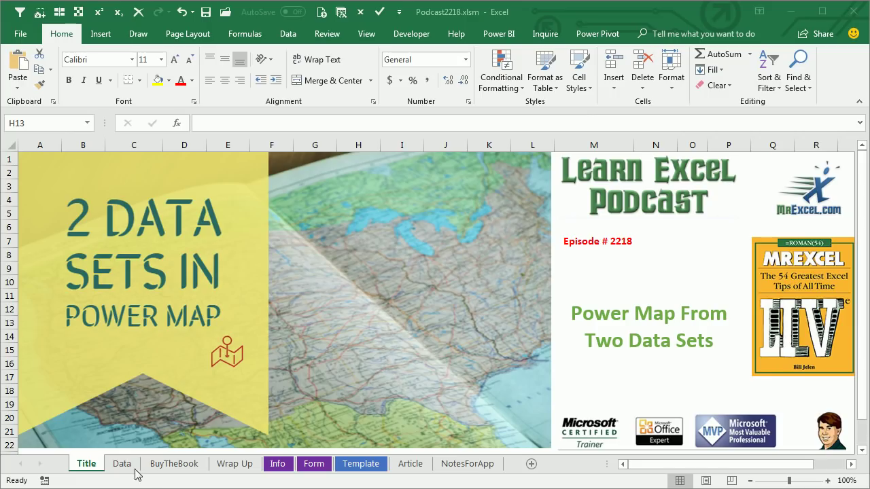
# Go to the Data sheet and select cell A1 of the State/Score list.
pyautogui.click(127, 465)
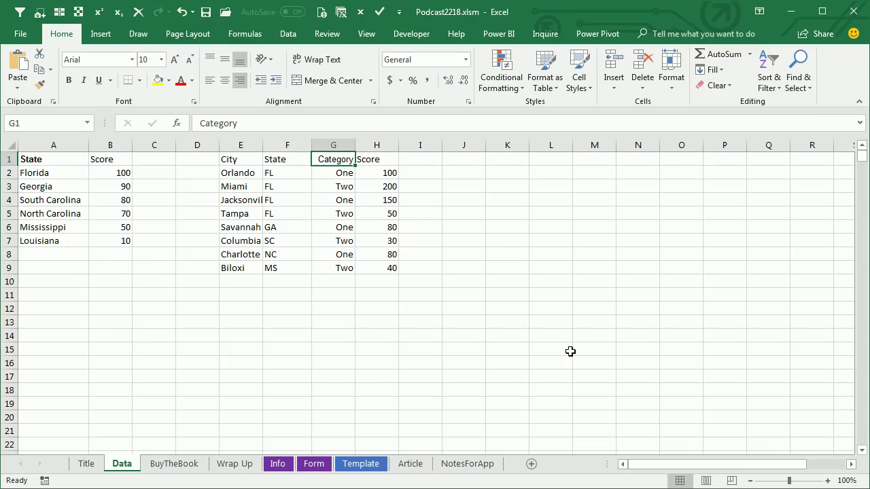
pyautogui.click(60, 159)
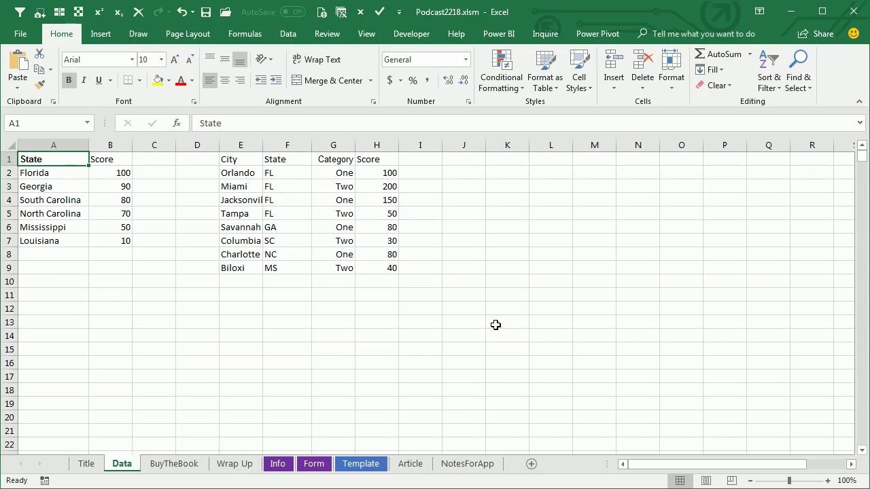
# Convert the state list A1:B7 into a table named States.
pyautogui.hotkey('ctrl', 't')
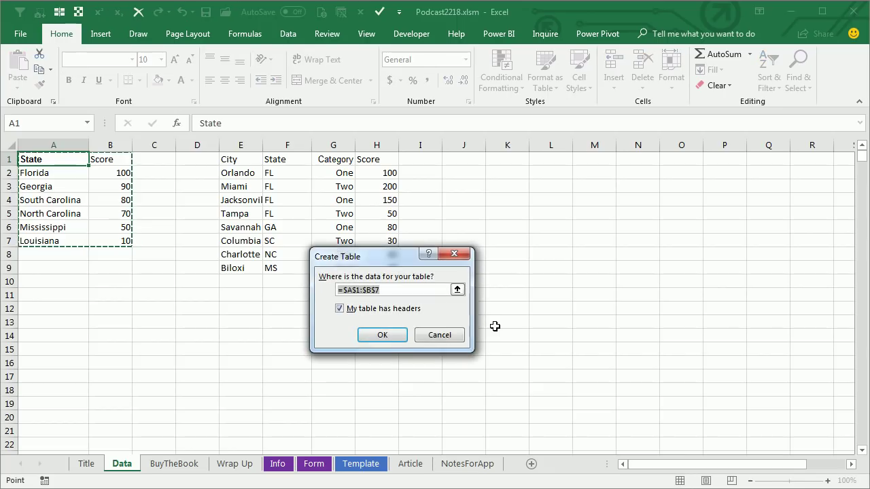
pyautogui.click(382, 335)
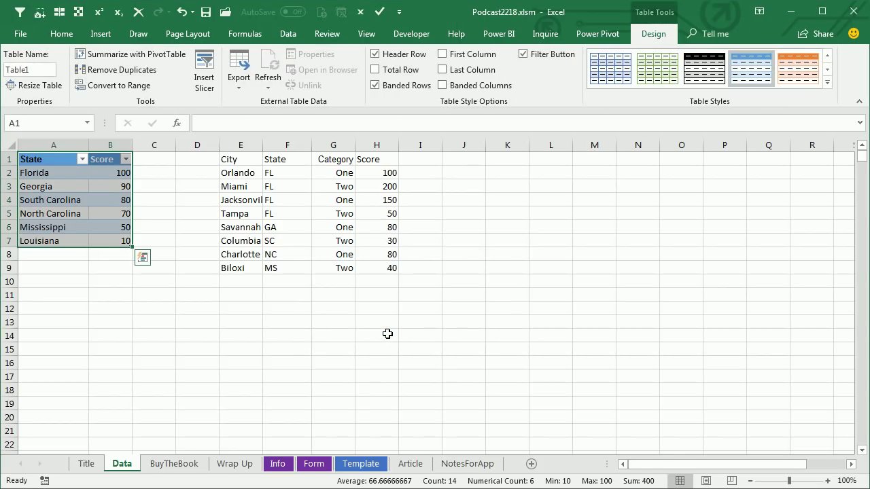
pyautogui.click(36, 66)
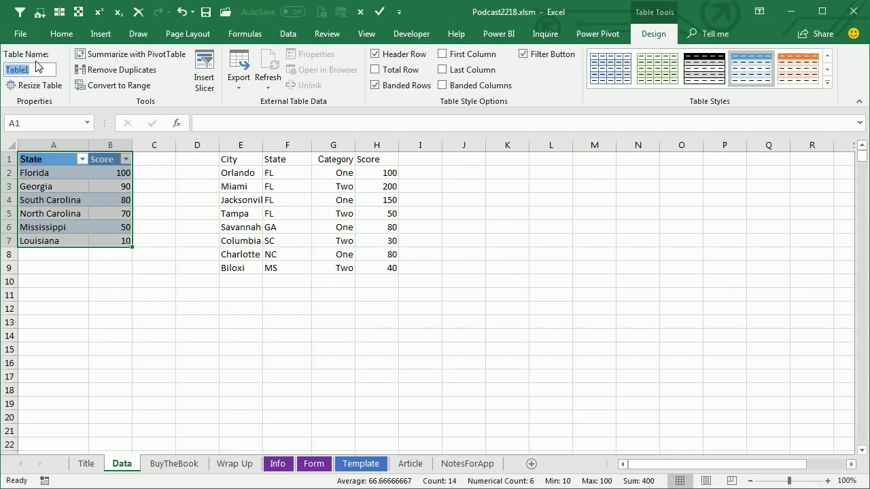
pyautogui.write('States')
pyautogui.press('Return')
# Convert the city list E1:H9 into a table named City.
pyautogui.click(232, 162)
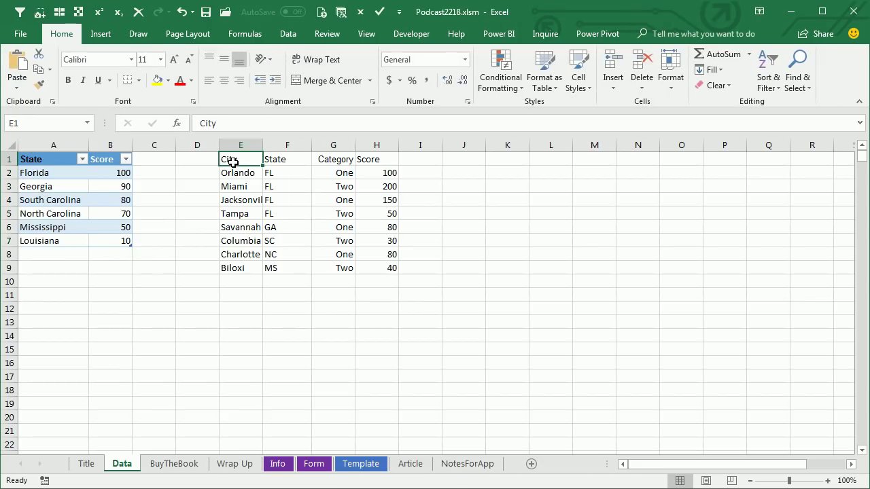
pyautogui.hotkey('ctrl', 't')
pyautogui.click(382, 335)
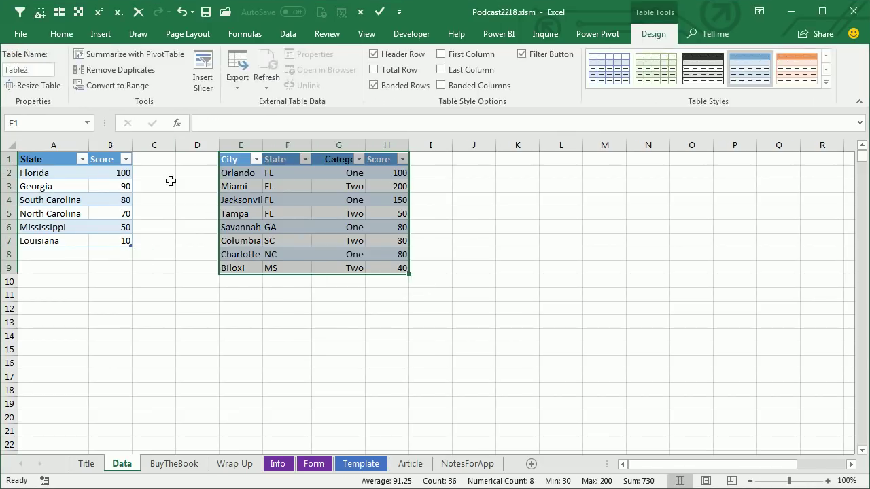
pyautogui.click(35, 68)
pyautogui.write('City')
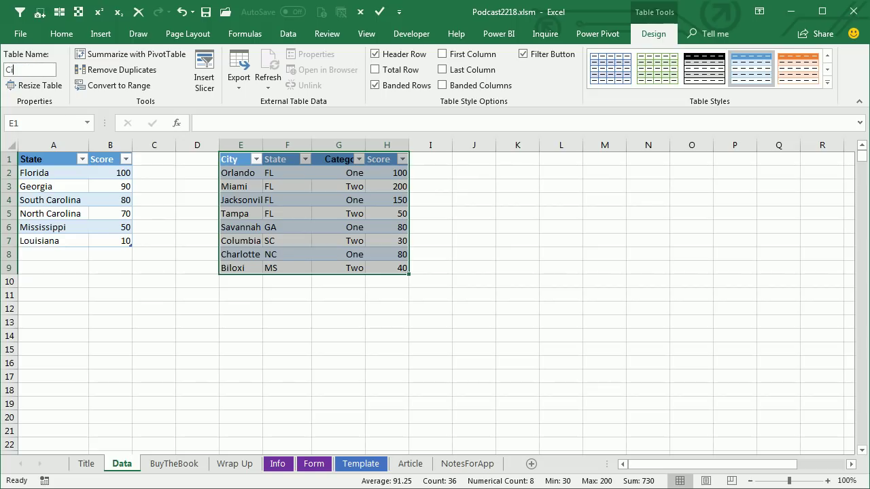
pyautogui.press('Return')
pyautogui.click(60, 174)
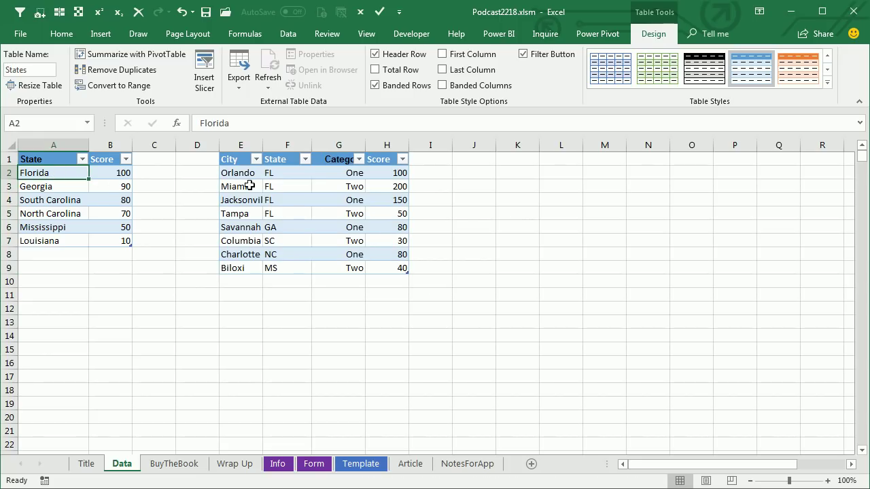
pyautogui.click(591, 36)
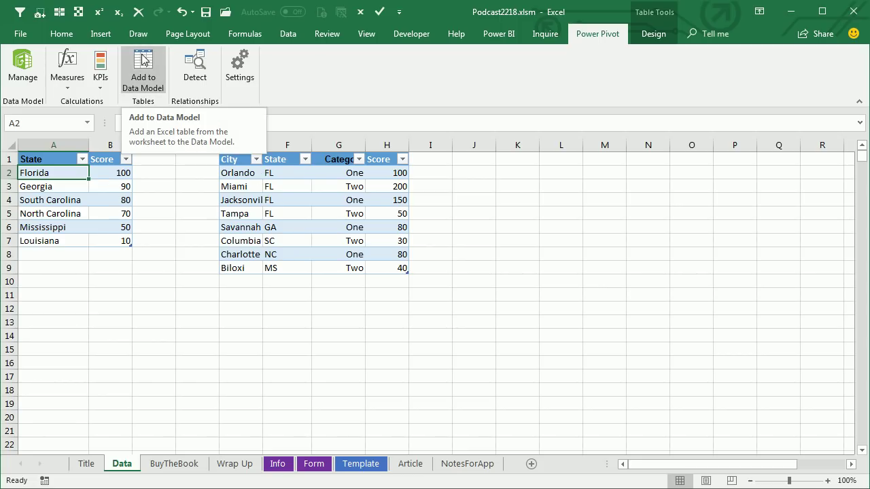
# Build a Data Model PivotTable from States on a new sheet, summing Score by State.
pyautogui.click(100, 34)
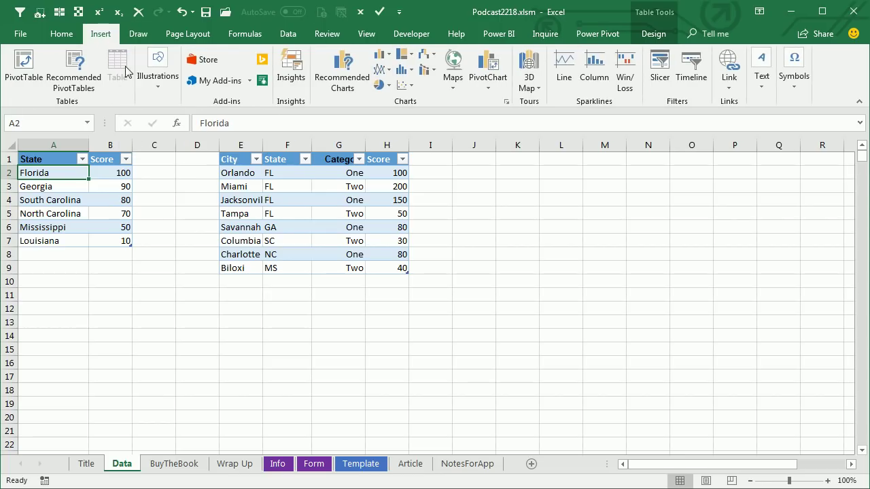
pyautogui.click(23, 63)
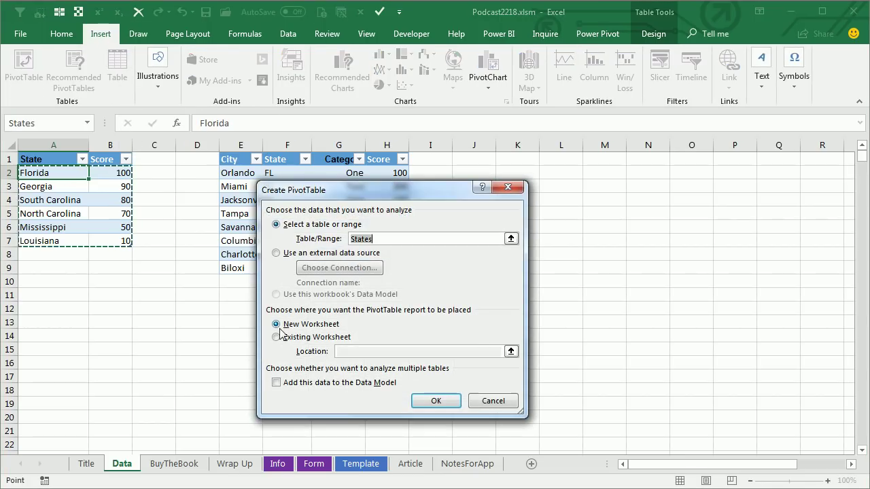
pyautogui.click(277, 383)
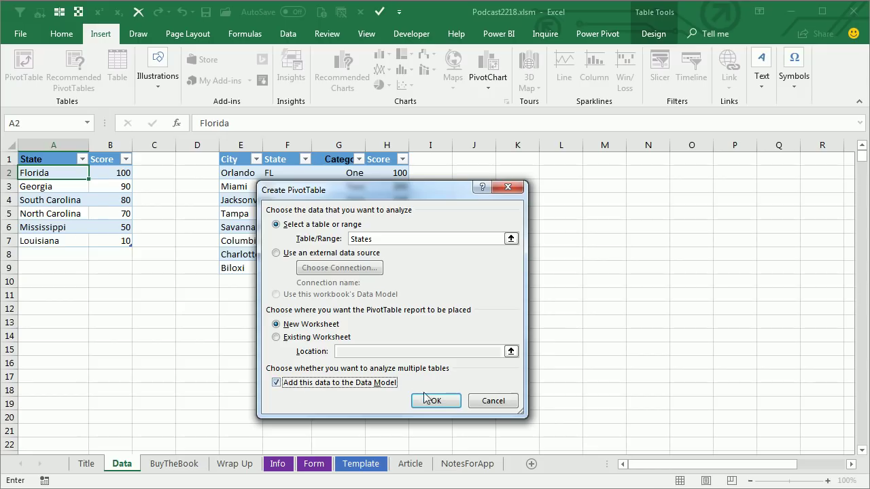
pyautogui.click(432, 400)
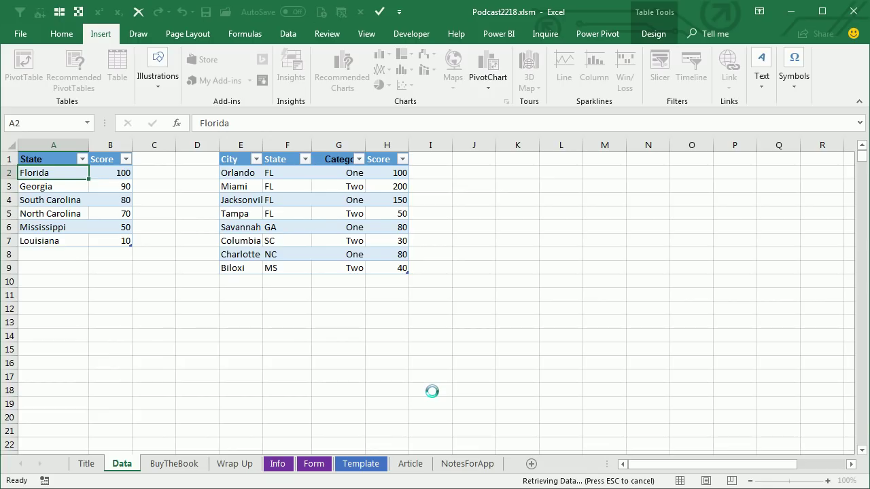
pyautogui.click(639, 197)
pyautogui.click(640, 212)
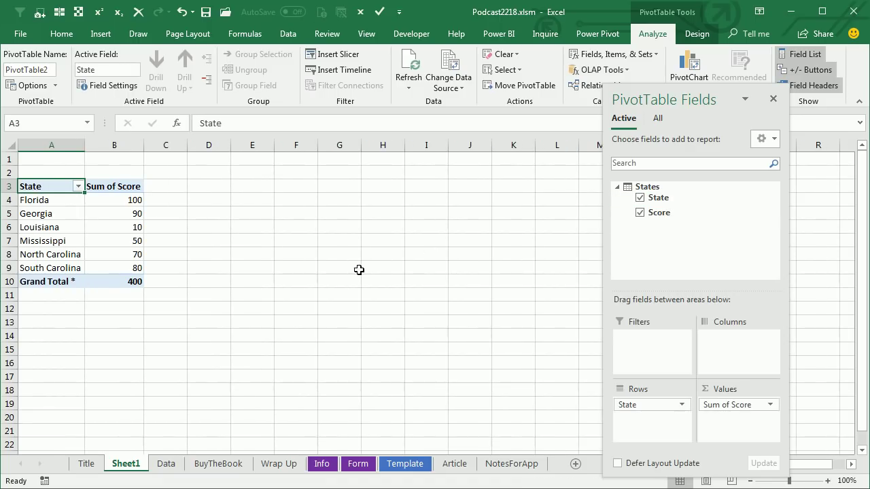
# Create a Data Model PivotTable from the City table at Sheet1!D4.
pyautogui.click(166, 463)
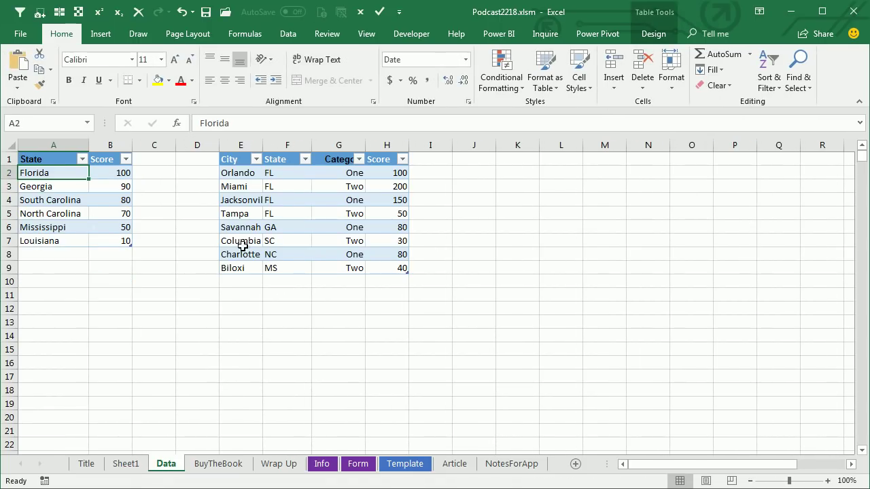
pyautogui.click(244, 173)
pyautogui.click(101, 34)
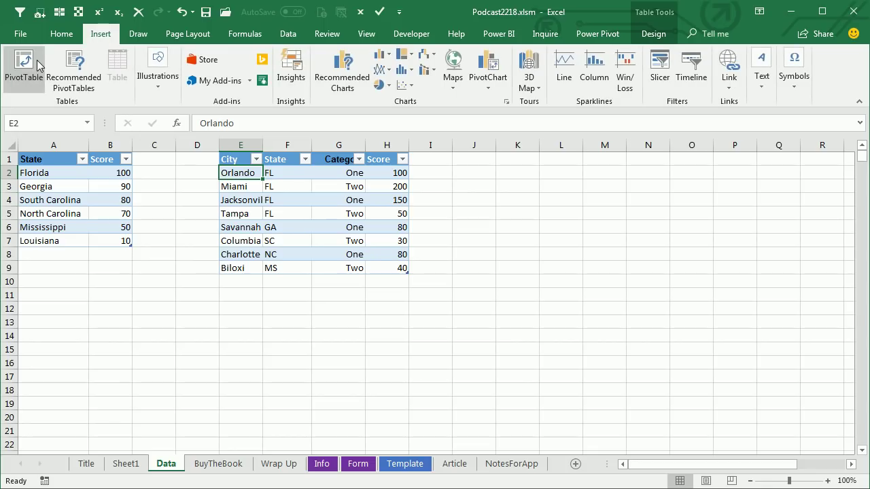
pyautogui.click(28, 64)
pyautogui.click(294, 383)
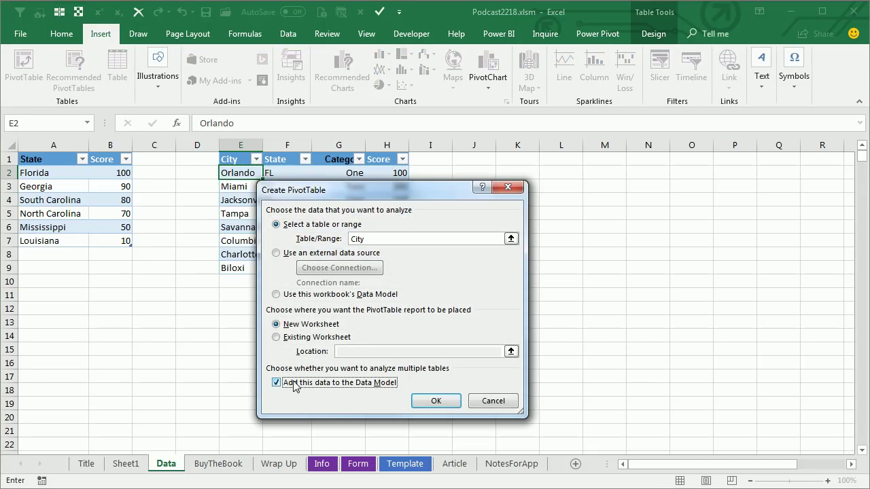
pyautogui.click(285, 337)
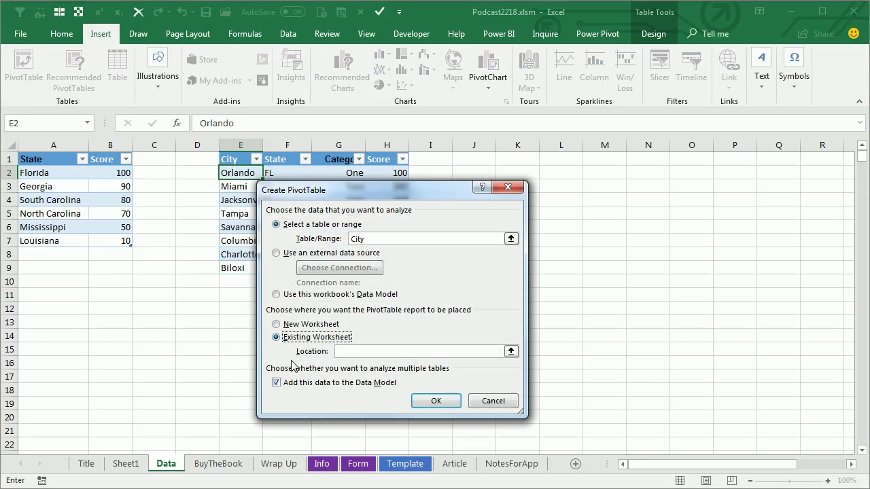
pyautogui.click(341, 351)
pyautogui.click(140, 464)
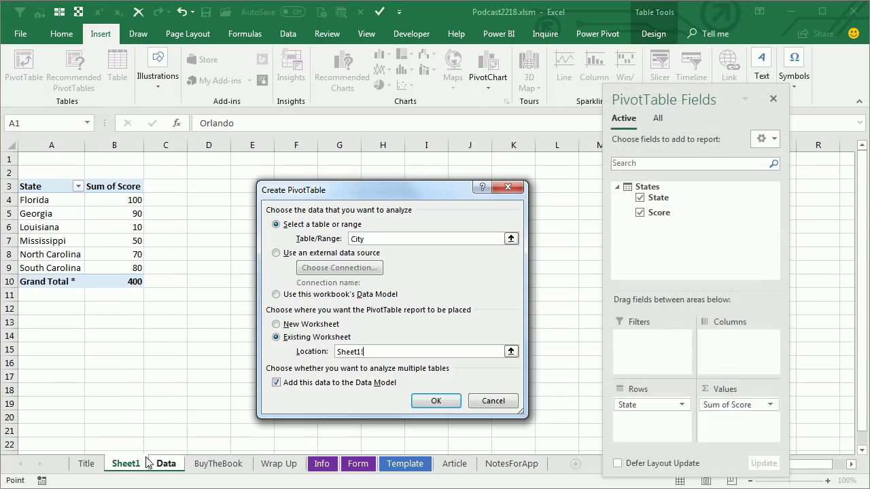
pyautogui.click(204, 199)
pyautogui.click(429, 402)
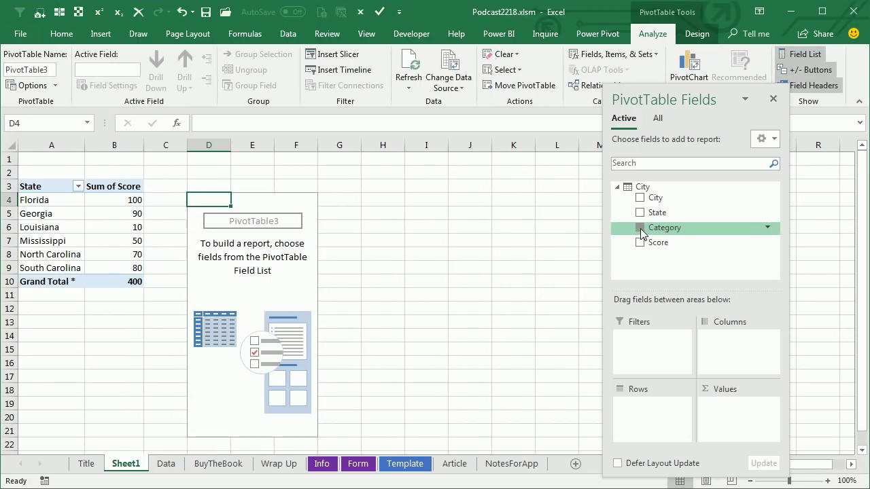
# Sum Score by Category in the new pivot, then return to the Data sheet.
pyautogui.click(639, 228)
pyautogui.click(639, 242)
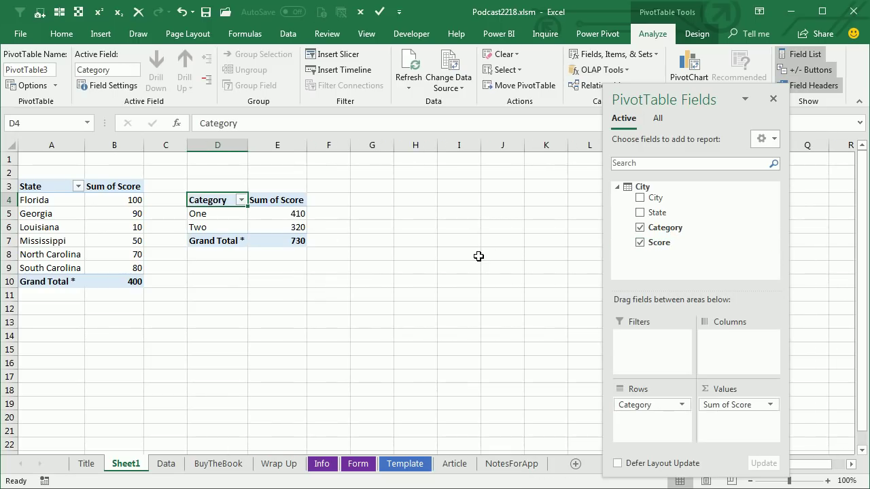
pyautogui.click(166, 463)
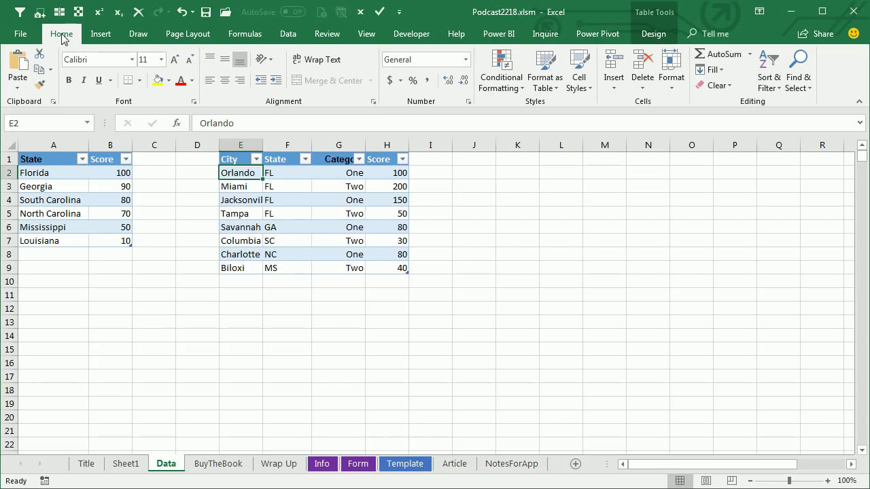
# Launch 3D Maps using the 3D Map command on the Insert tab.
pyautogui.click(102, 34)
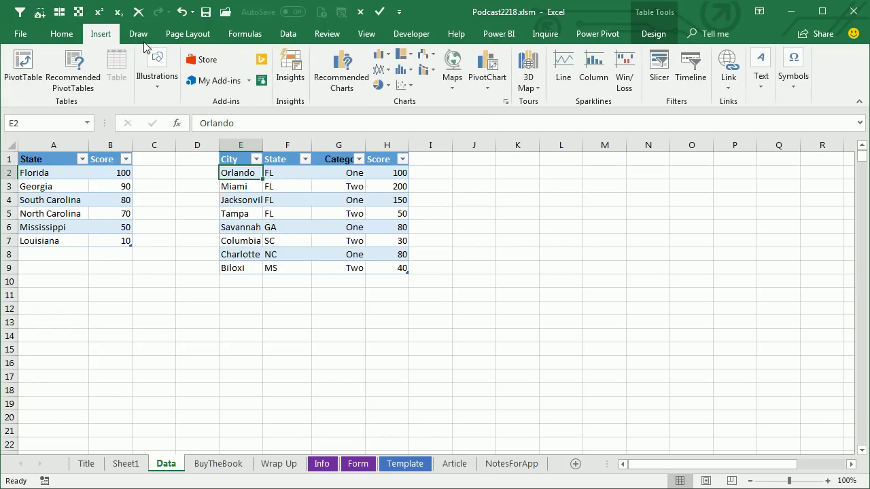
pyautogui.click(533, 65)
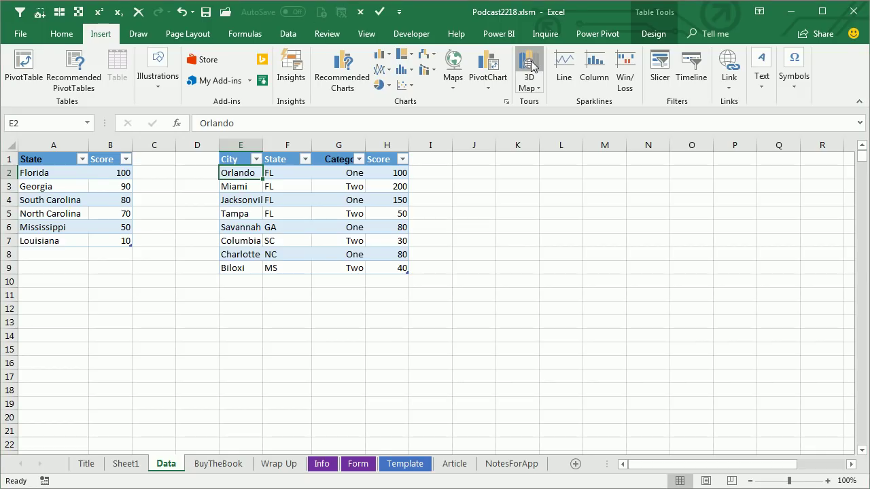
pyautogui.click(532, 66)
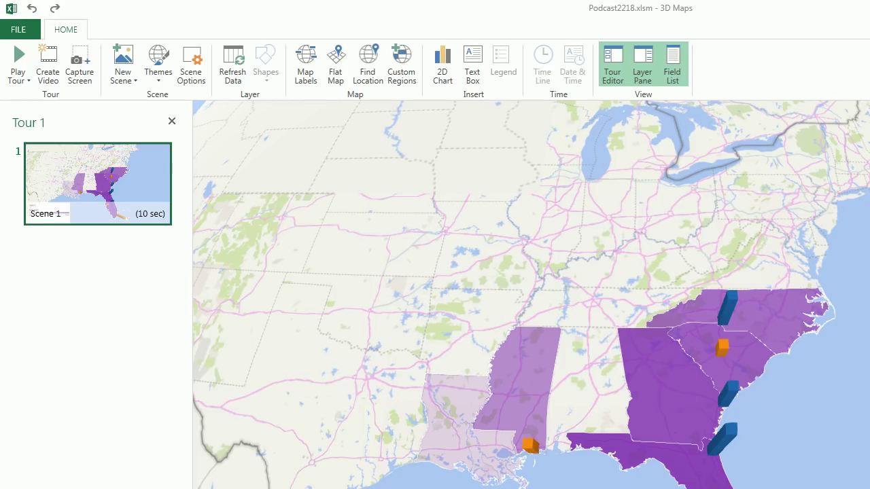
# Zoom out the map to view the filled states and city columns.
pyautogui.scroll(-3, 531, 294)
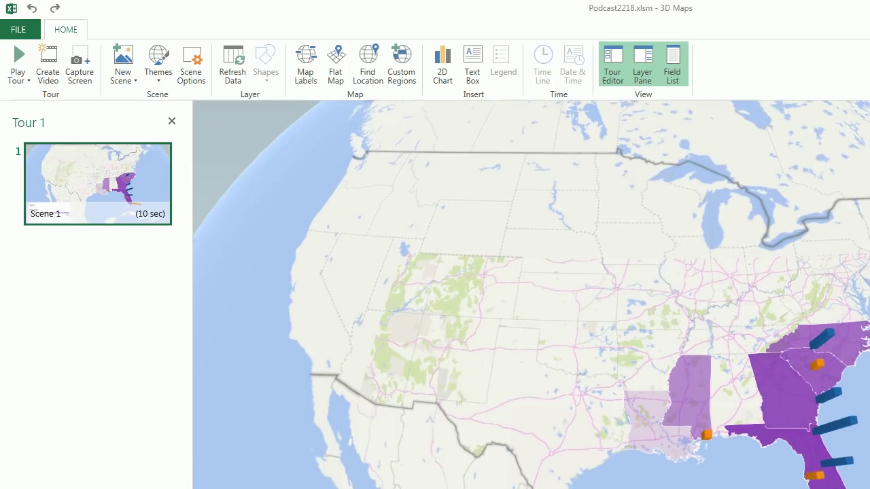
# Pan the map toward the southeastern states, then close 3D Maps.
pyautogui.press('Right')
pyautogui.press('Down')
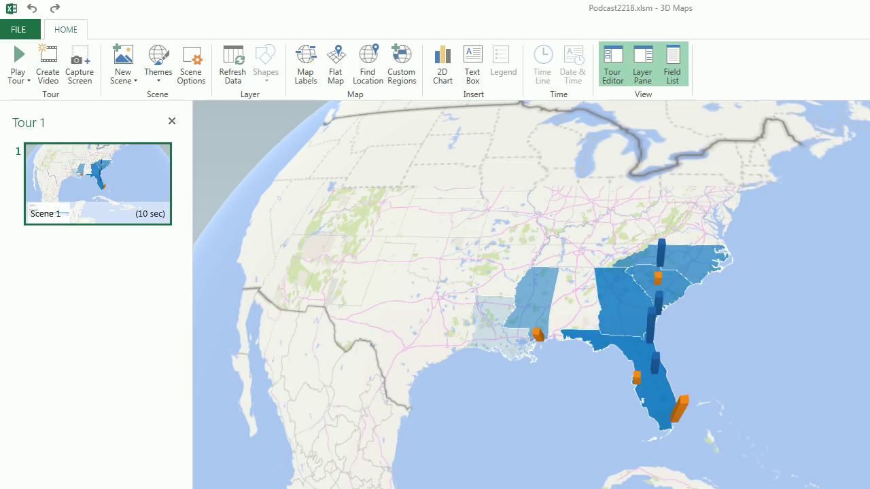
pyautogui.click(19, 30)
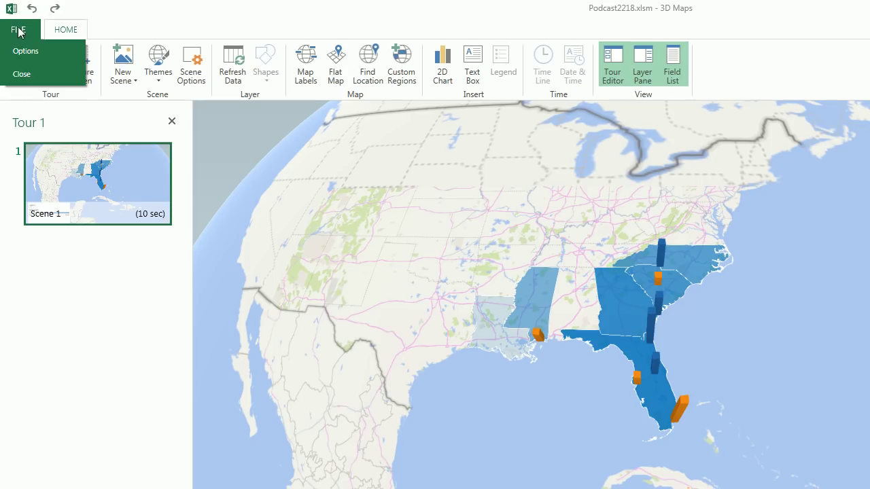
pyautogui.click(23, 74)
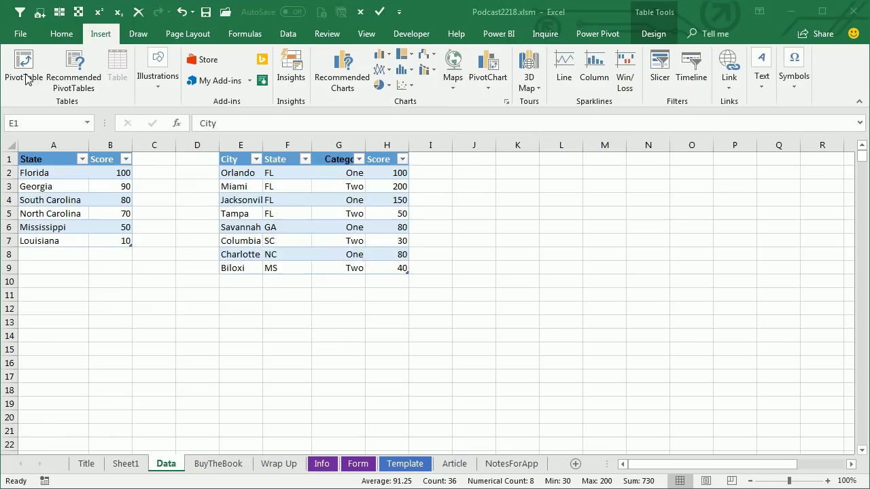
pyautogui.click(595, 34)
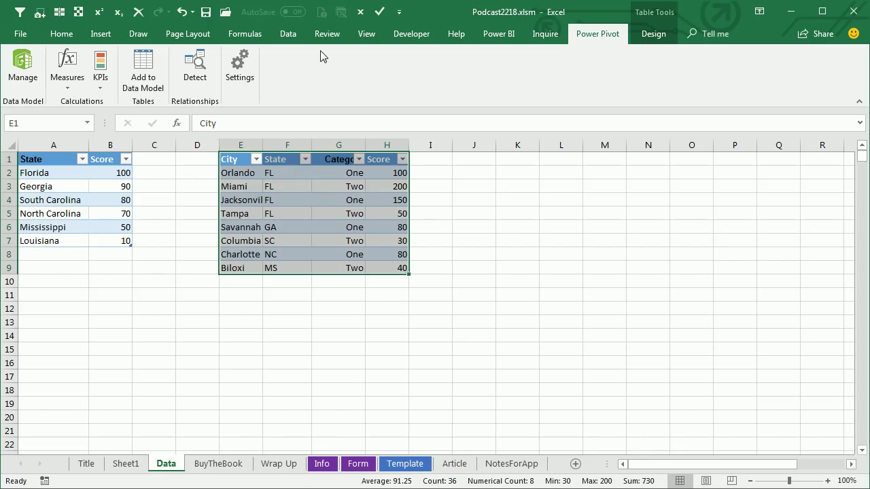
# Move to the BuyTheBook sheet with the book promotion picture.
pyautogui.click(292, 36)
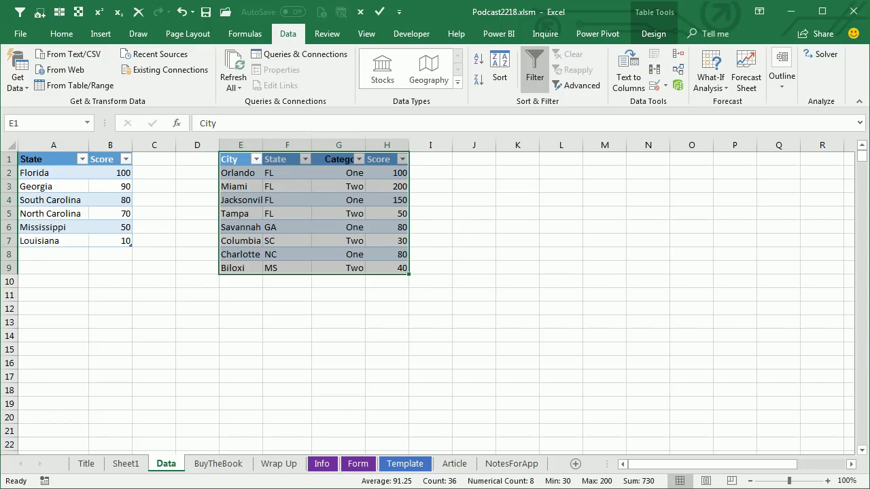
pyautogui.hotkey('ctrl', 'pagedown')
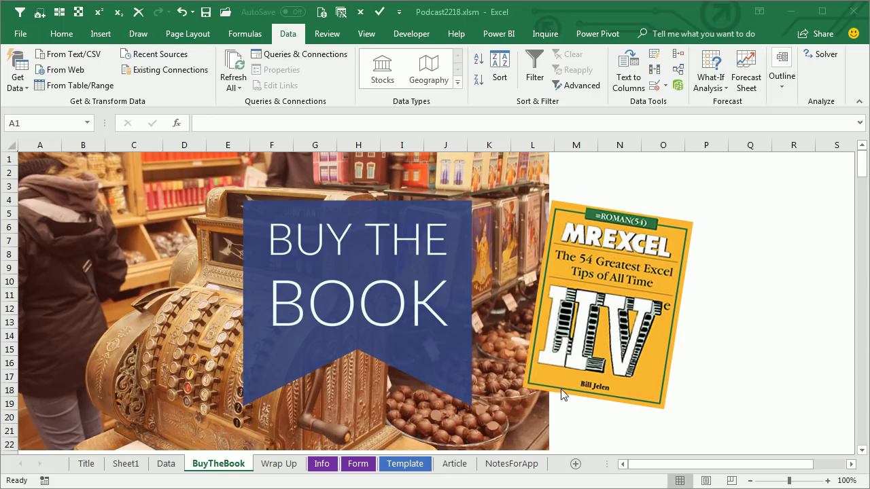
# Show the Wrap Up sheet listing the episode topics and download link.
pyautogui.click(277, 464)
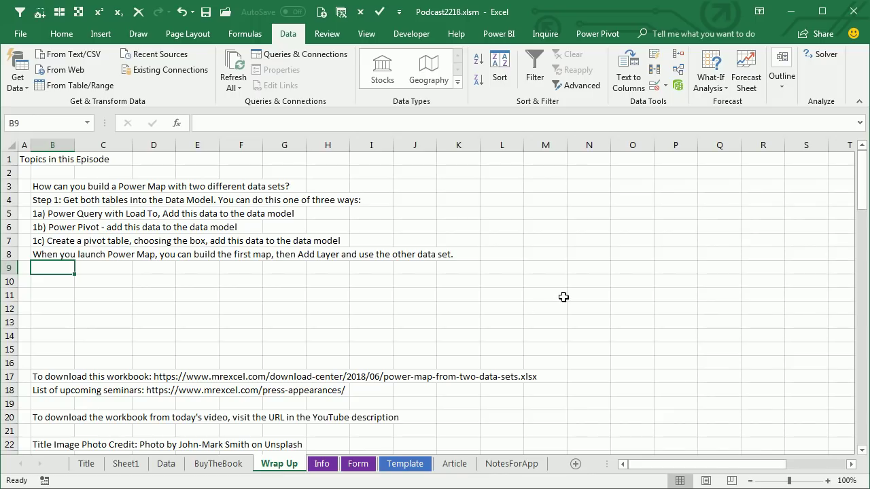